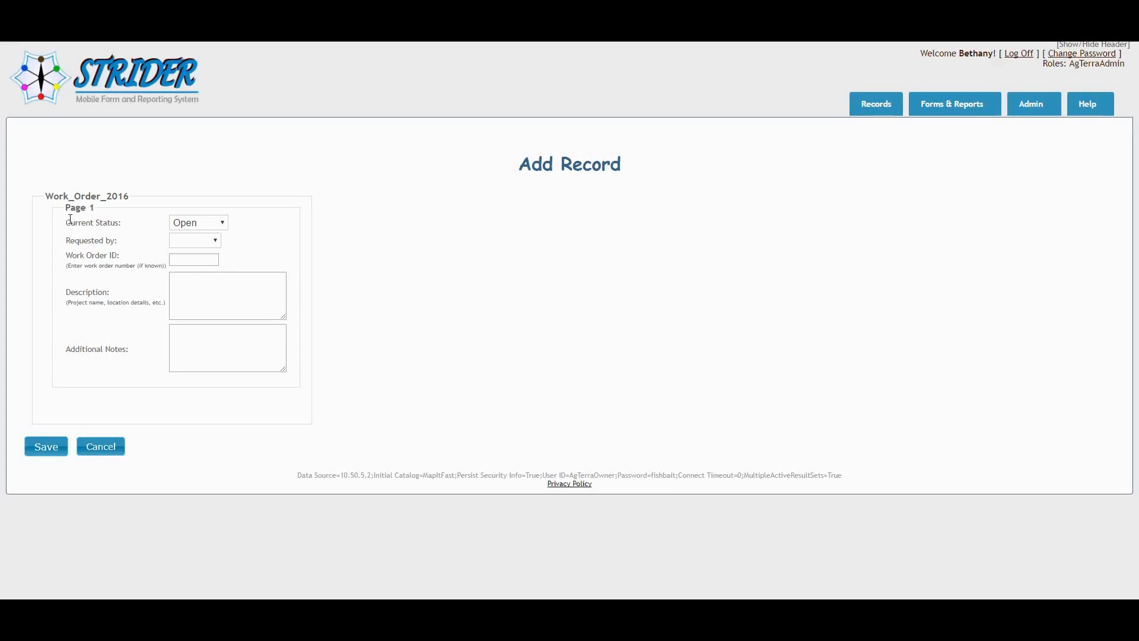
Check the Current Status choices in the Work_Order_2016 record form, and open the Active Map Trigger list.
click(207, 228)
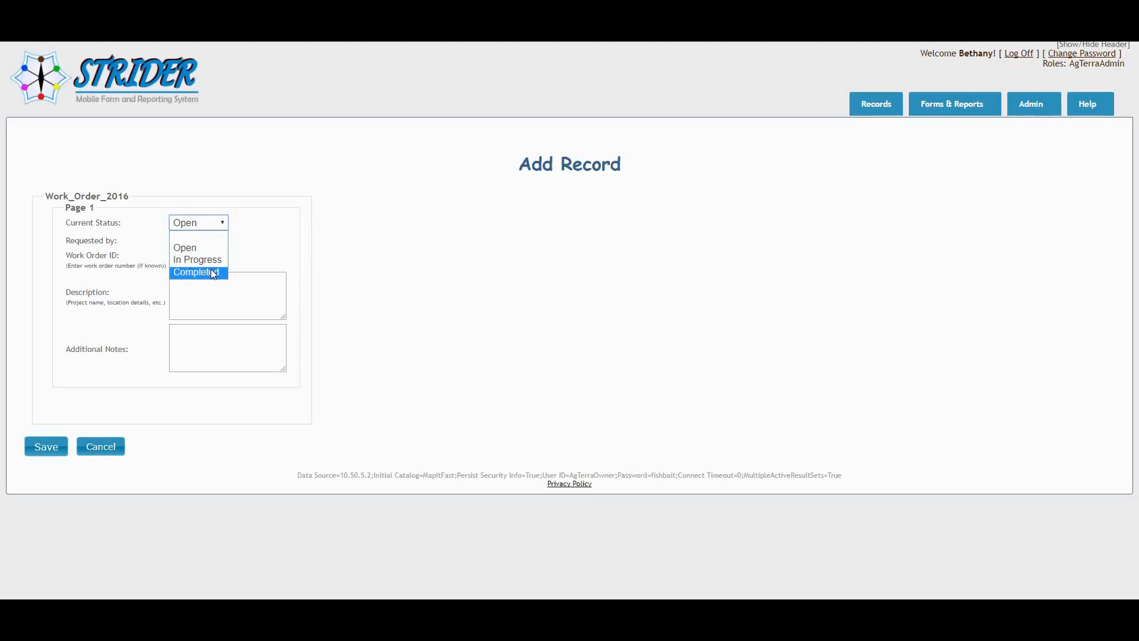
click(285, 239)
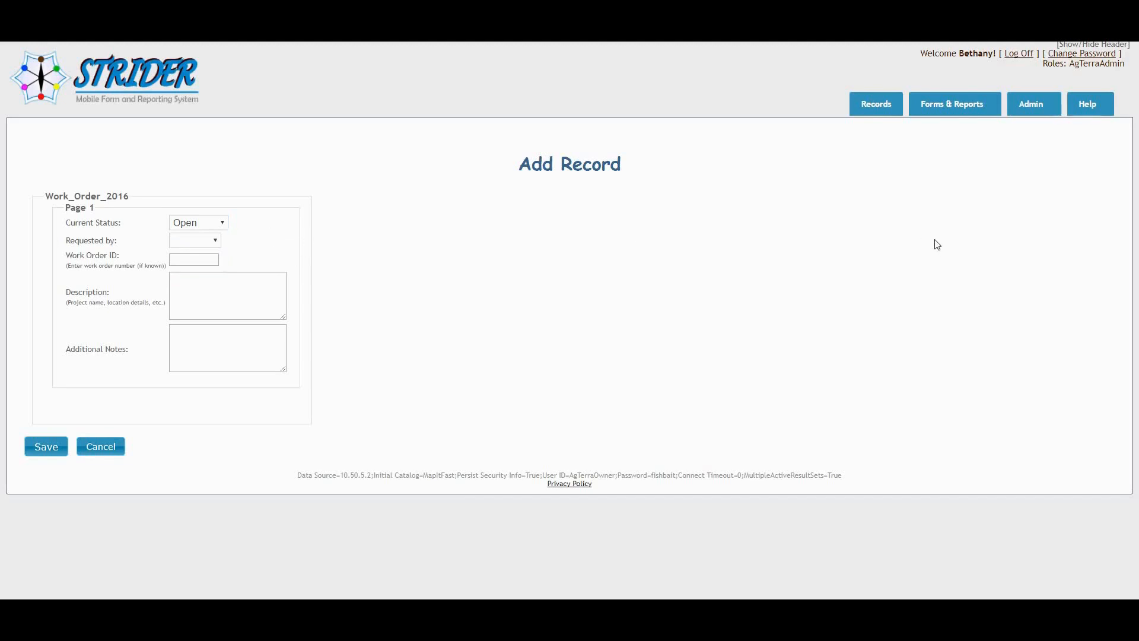
mouse_move(965, 108)
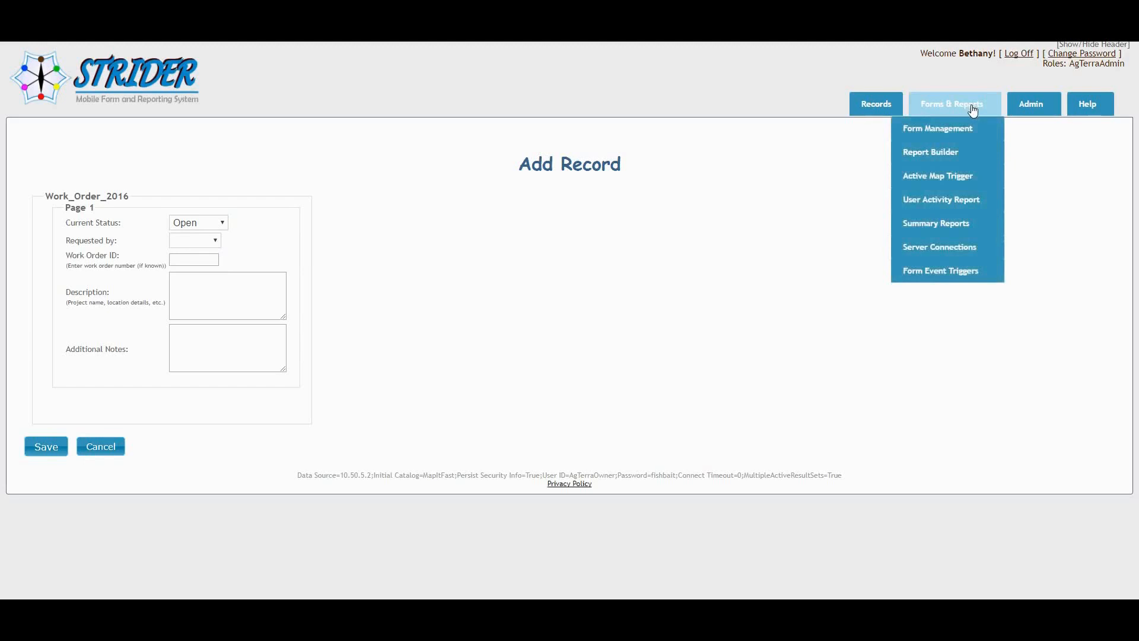
click(942, 184)
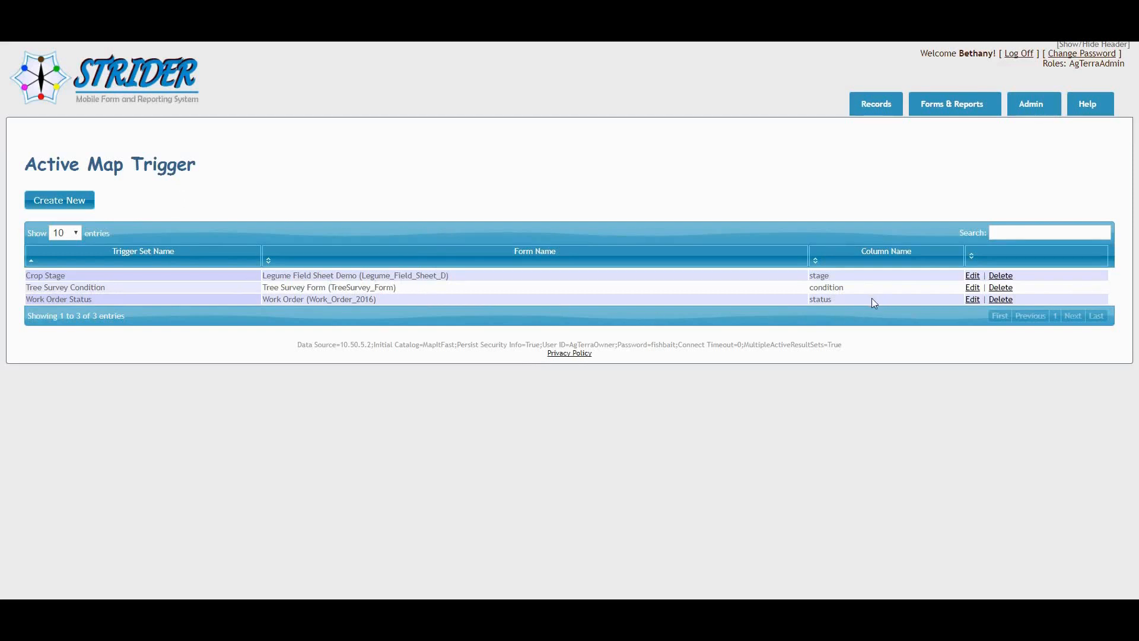
Create a new active map trigger with the symbology trigger name Work Status.
click(70, 207)
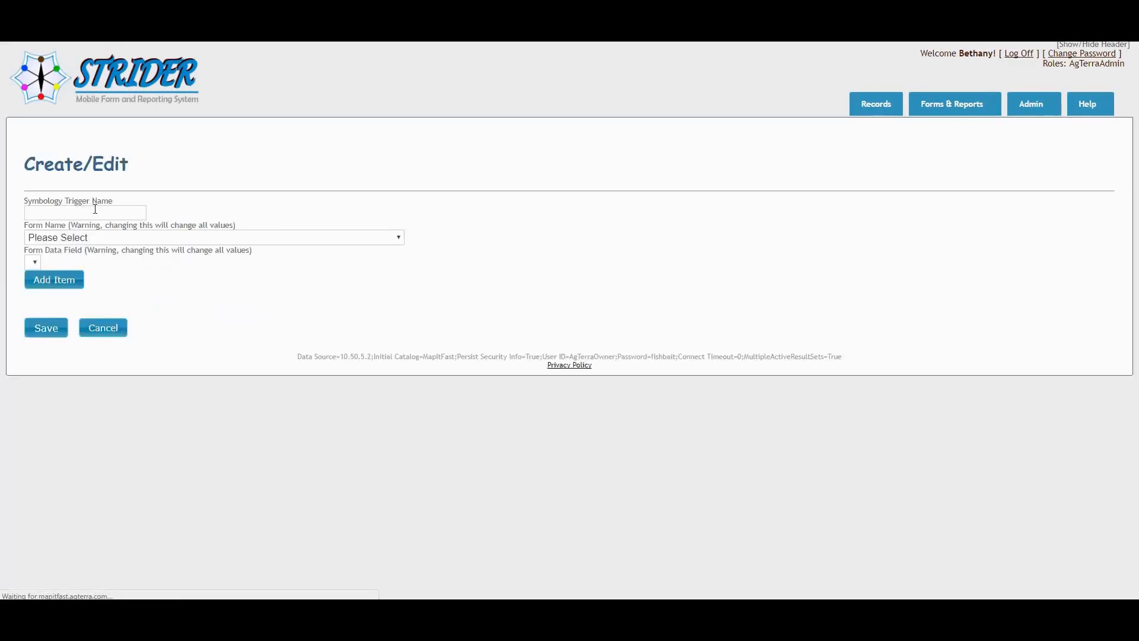
click(94, 209)
text(Work Status)
Base the trigger on the Work Order (Work_Order_2016) form and its status data field.
click(116, 242)
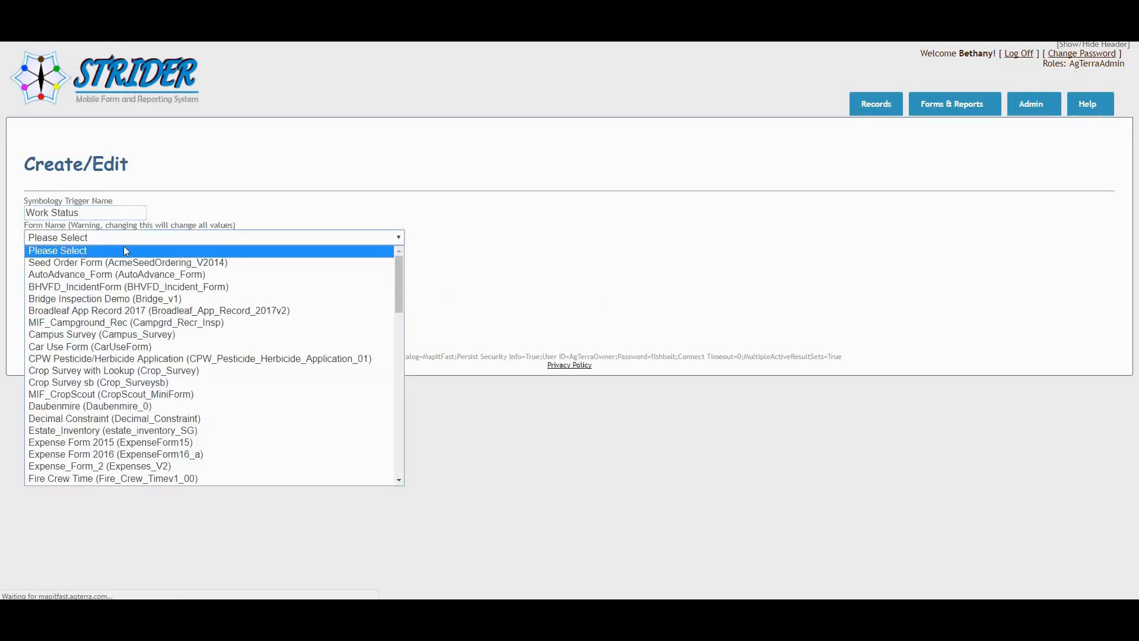
scroll(193, 353, down, 10)
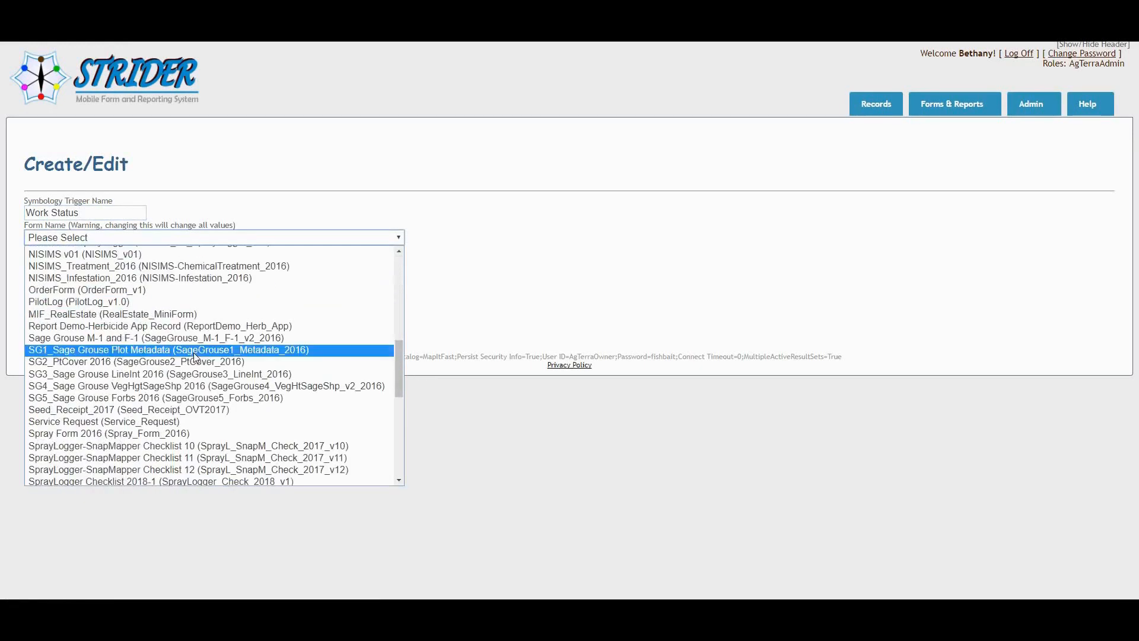
scroll(193, 353, down, 7)
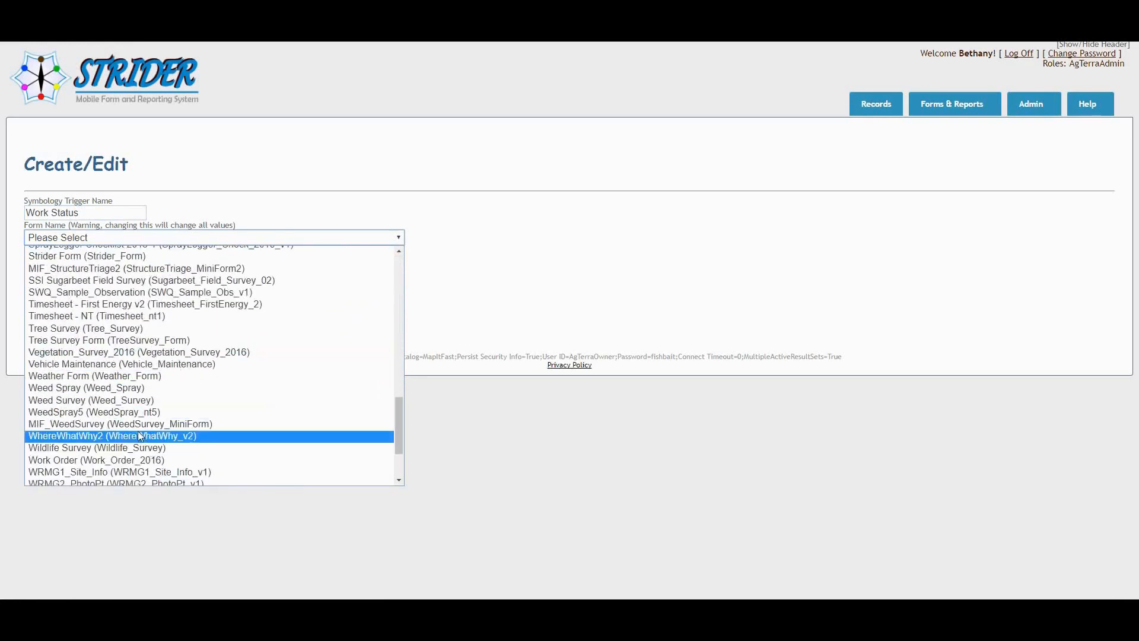
click(124, 459)
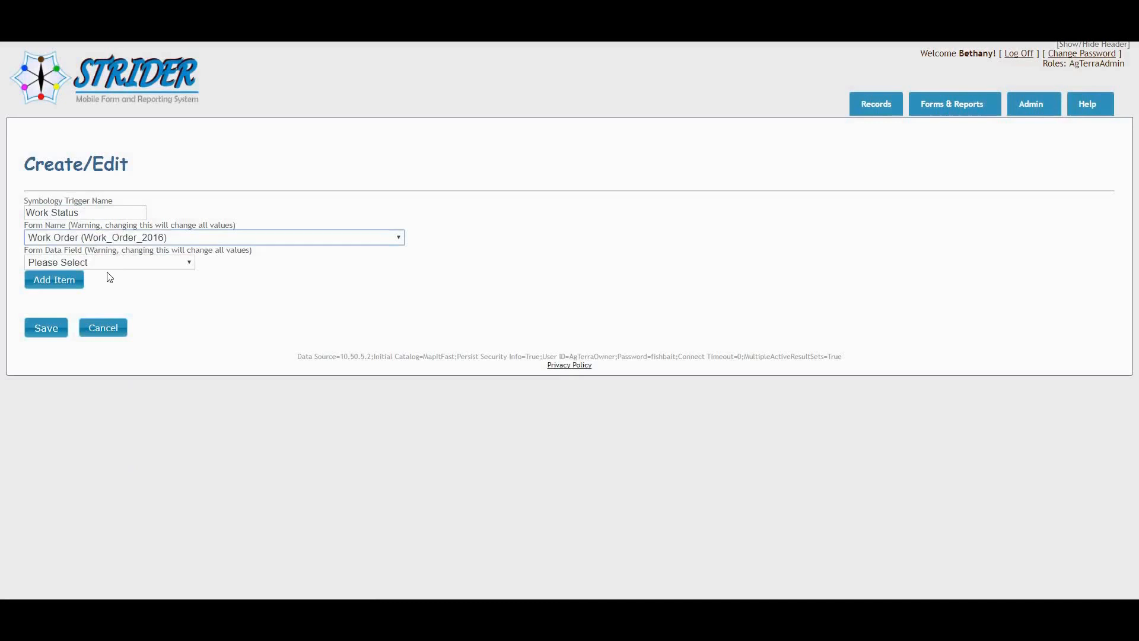
click(144, 265)
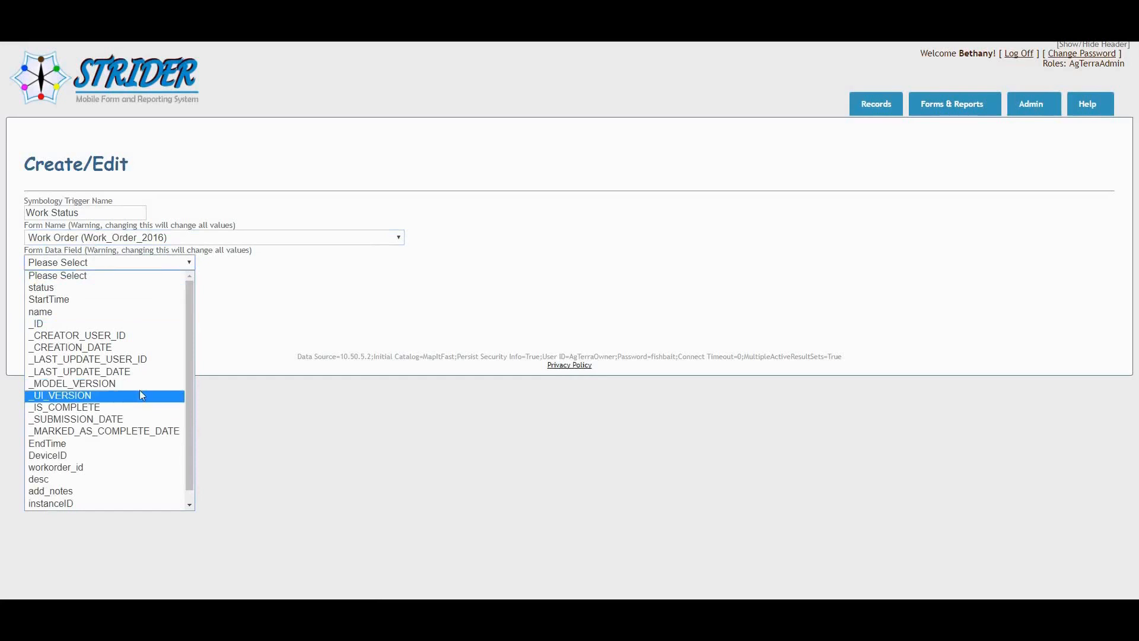
drag(190, 346, 190, 359)
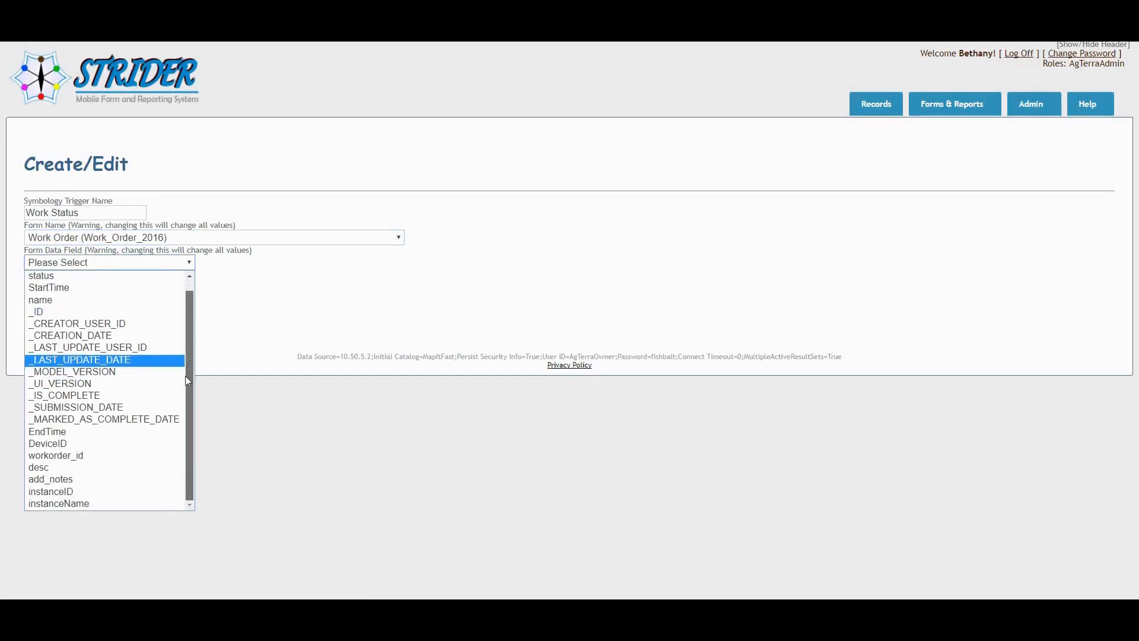
click(40, 276)
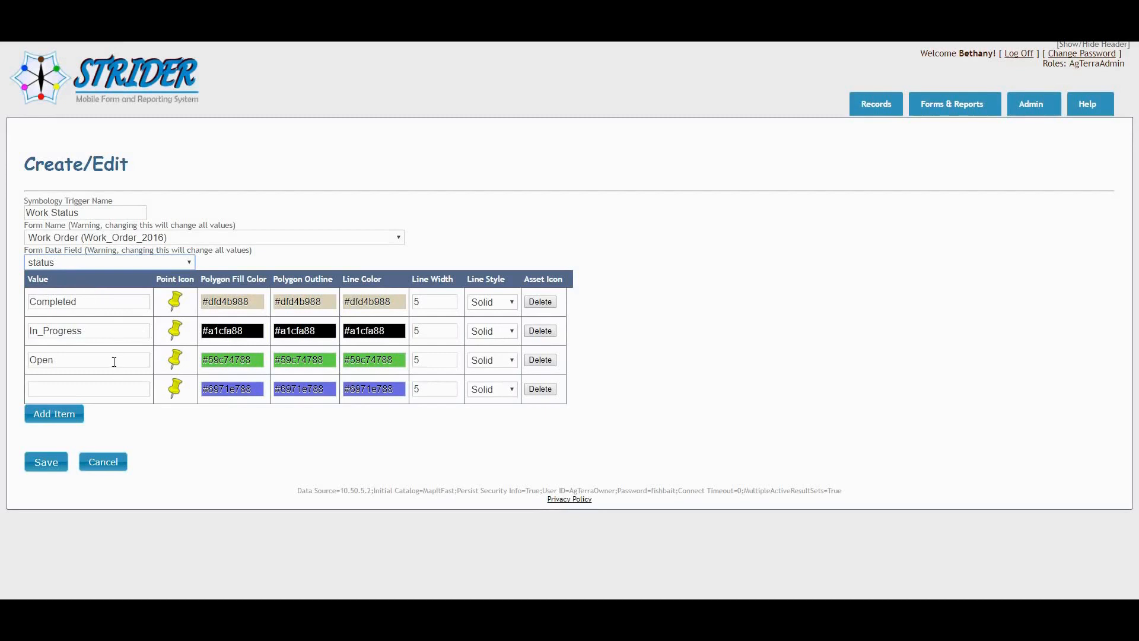
Set the point icon of the Completed value to Green Thumbtack.
click(175, 300)
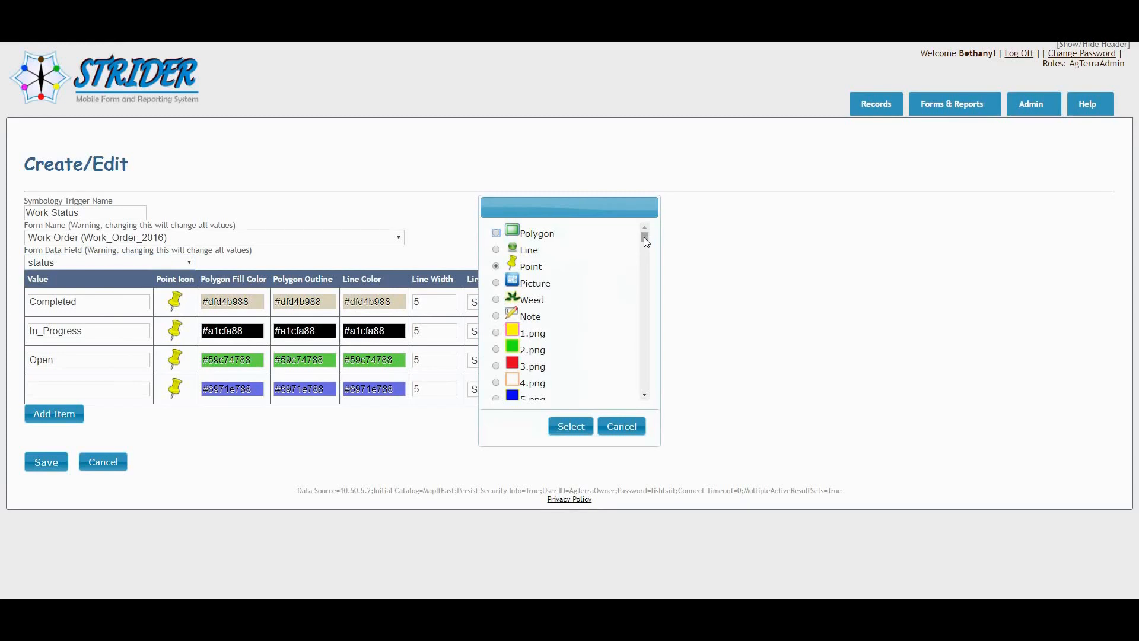
drag(644, 239, 649, 368)
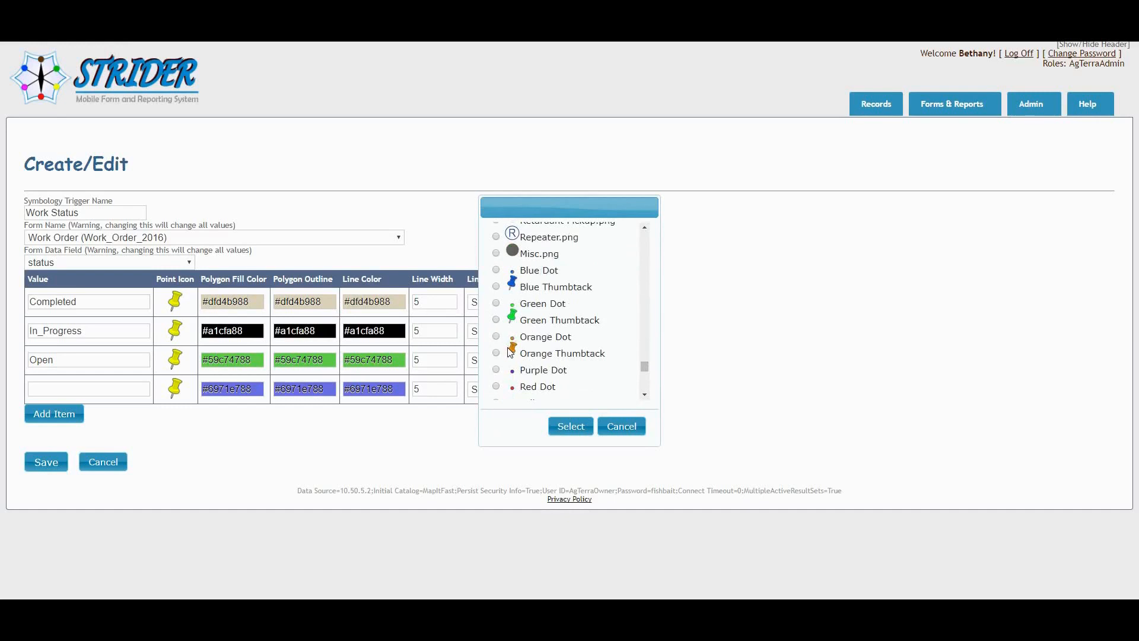
click(496, 319)
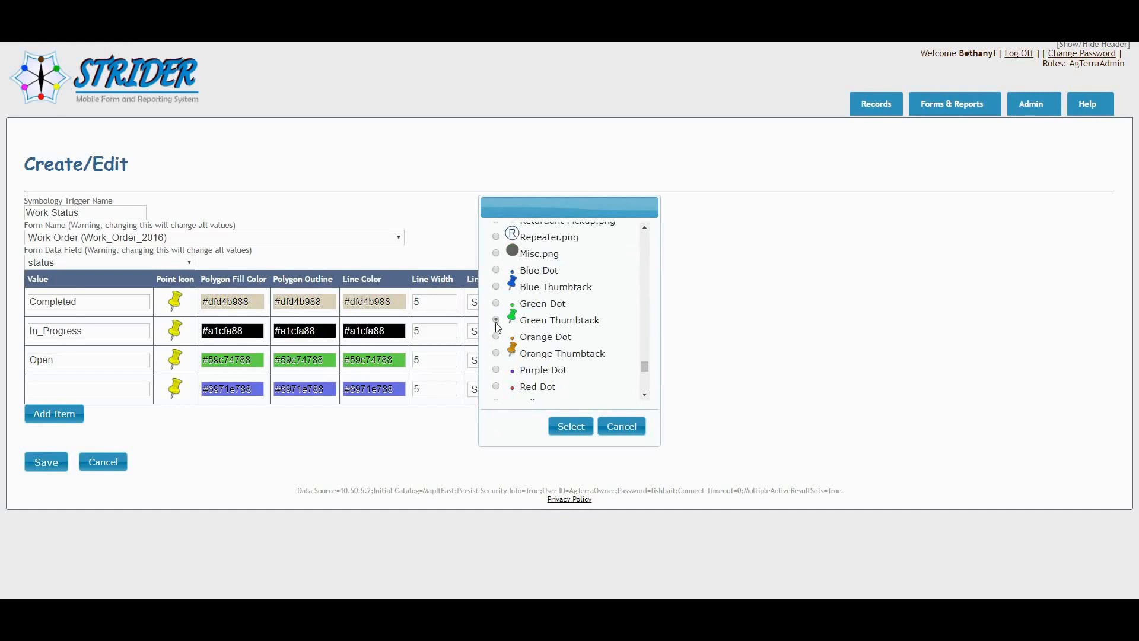
click(568, 426)
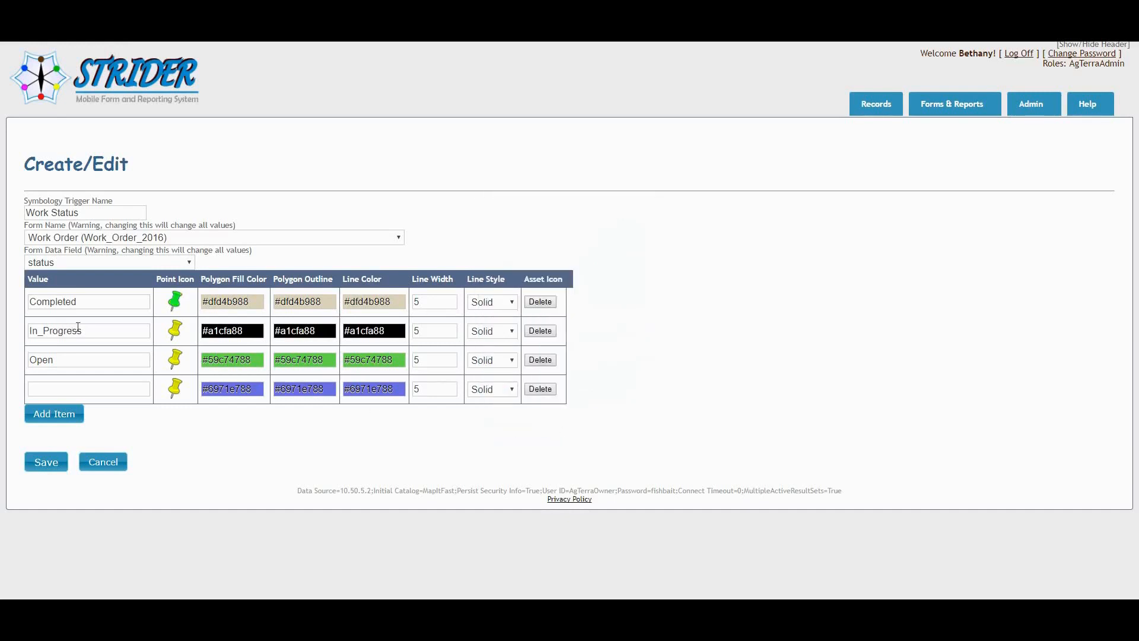
Set the point icon of the In_Progress value to Orange Thumbtack.
click(171, 334)
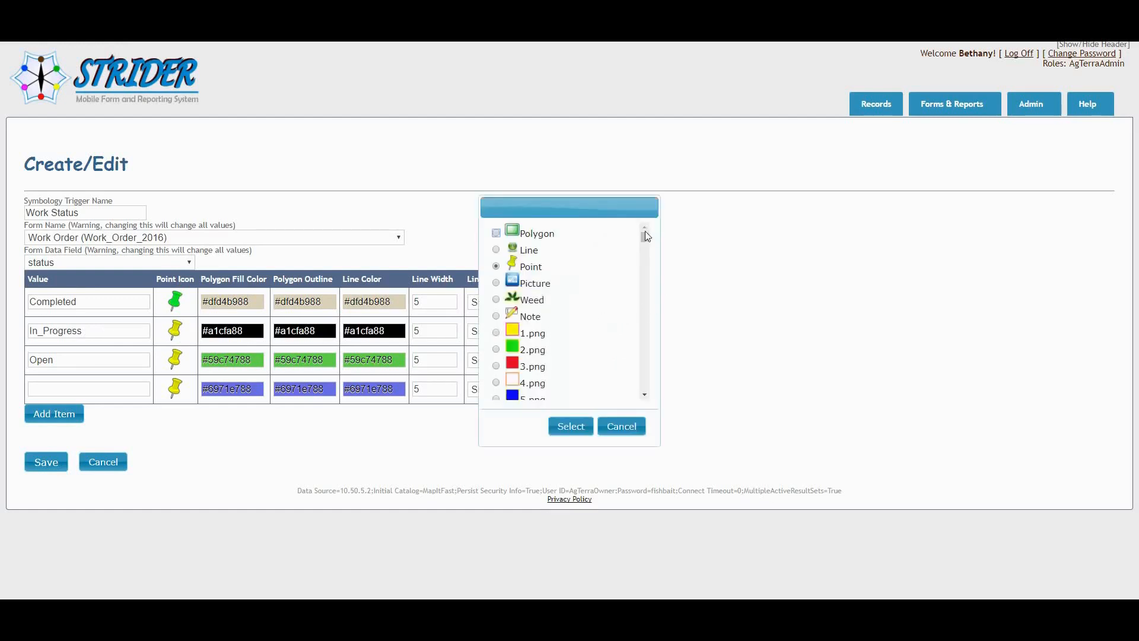
scroll(647, 249, down, 2)
drag(648, 252, 652, 366)
click(496, 274)
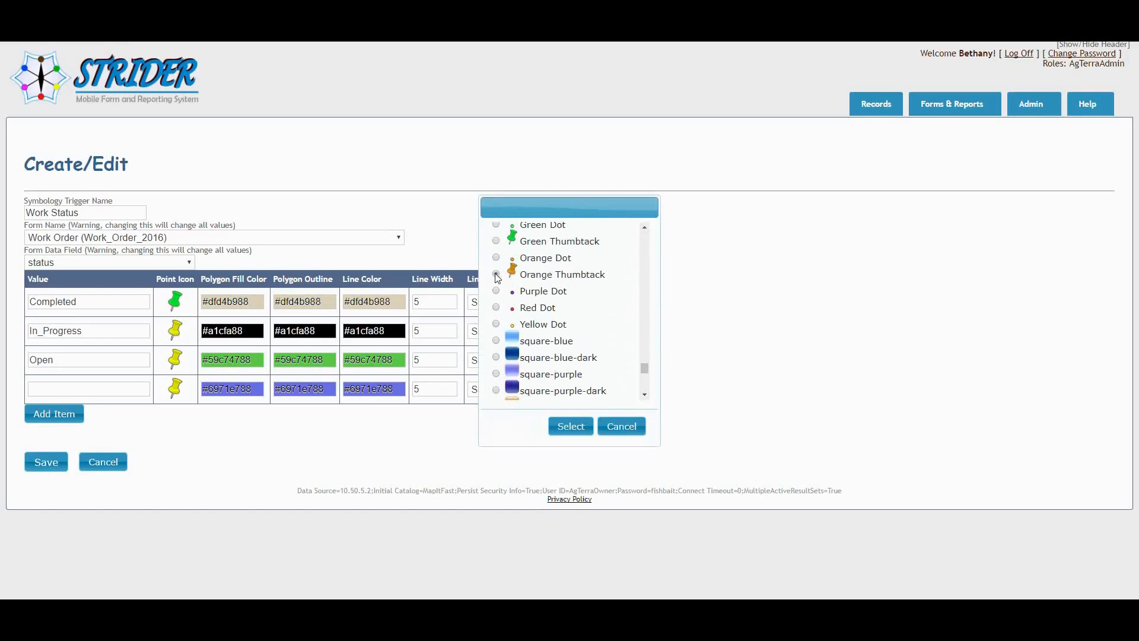
click(591, 427)
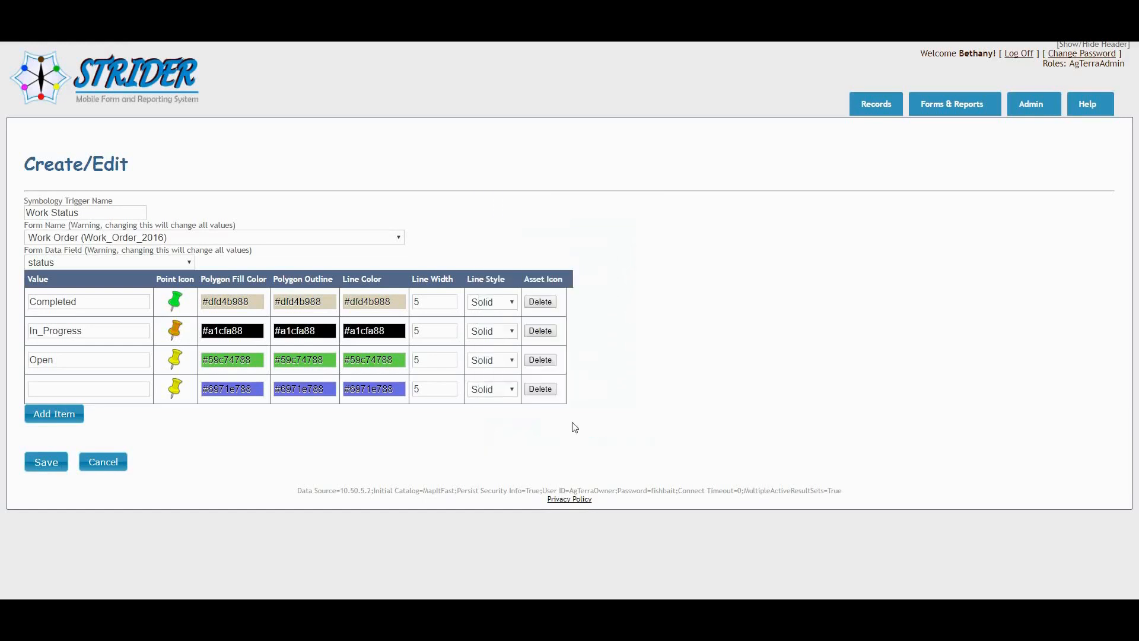
Set the point icon of the Open value to red-point.png and delete the row with the blank value.
click(174, 360)
drag(644, 236, 656, 348)
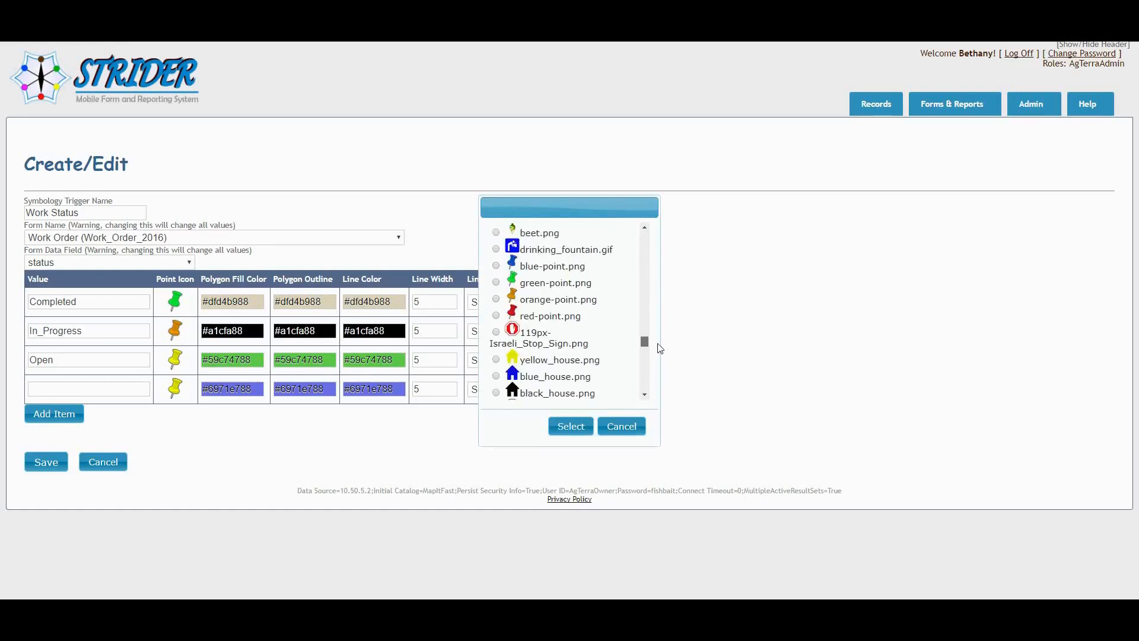
click(496, 315)
click(571, 426)
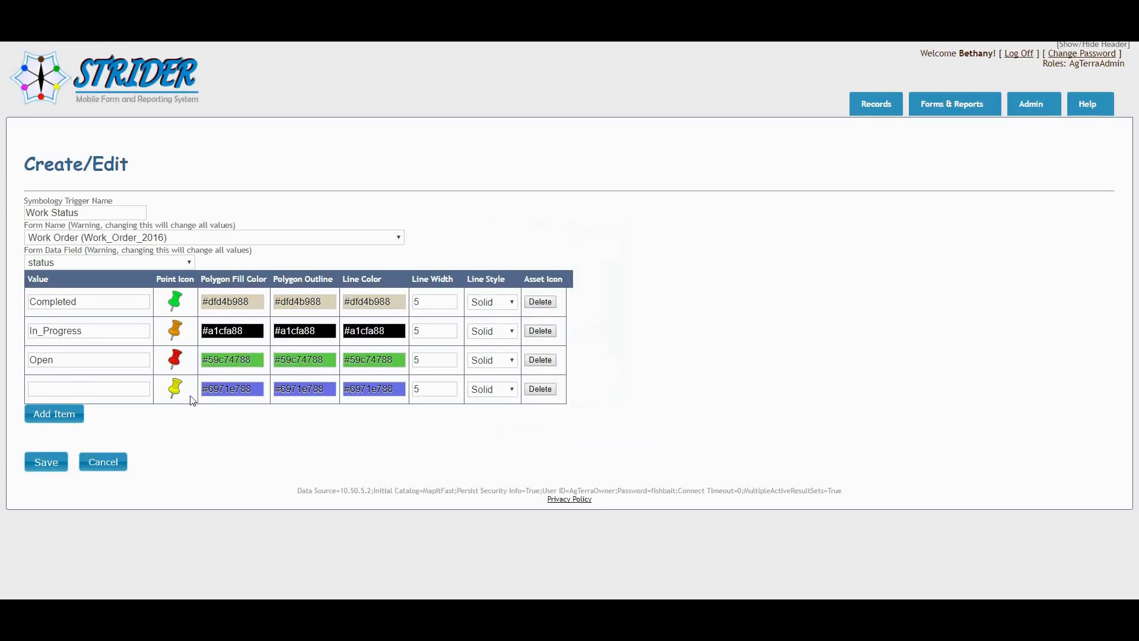
click(541, 389)
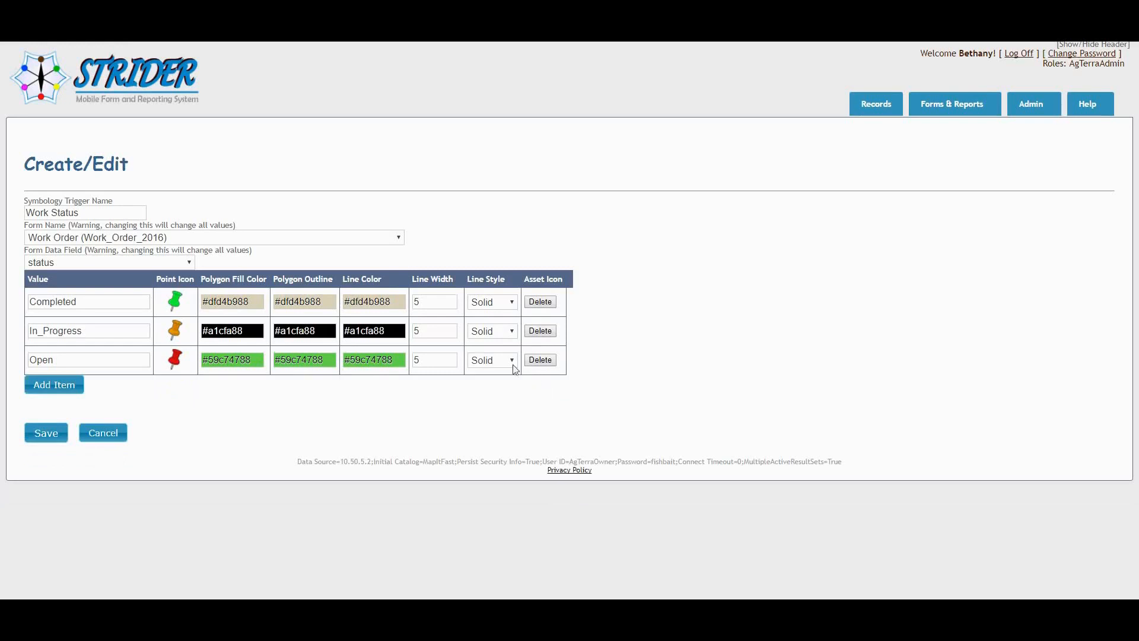
Set the Completed value's polygon fill to green #19fc24a9 and copy that color to its polygon outline and line color.
click(232, 302)
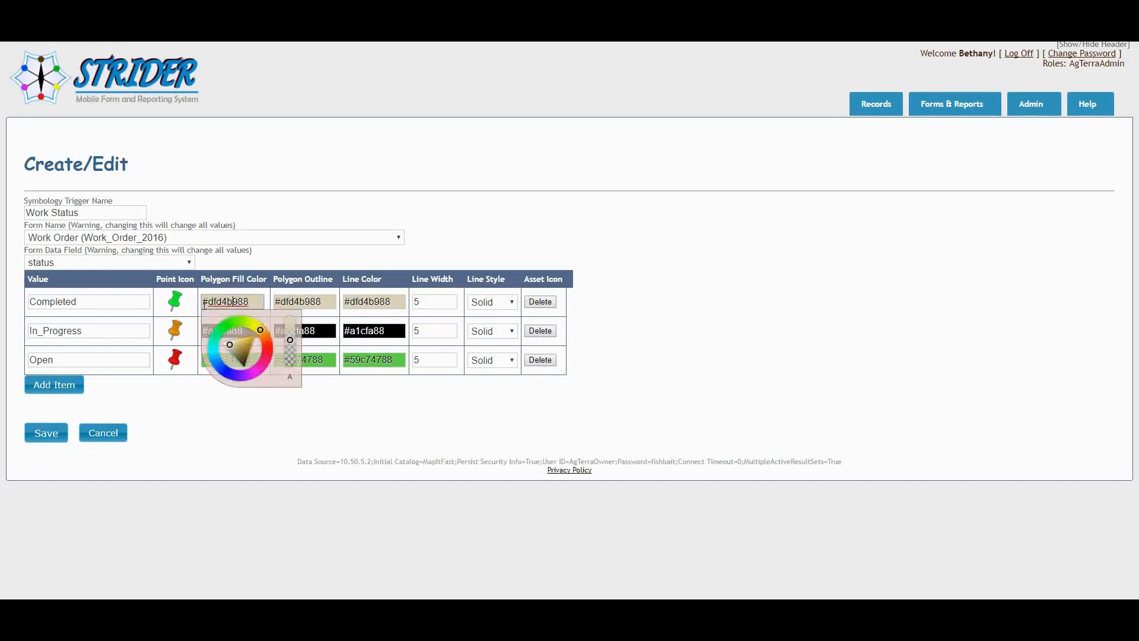
click(227, 327)
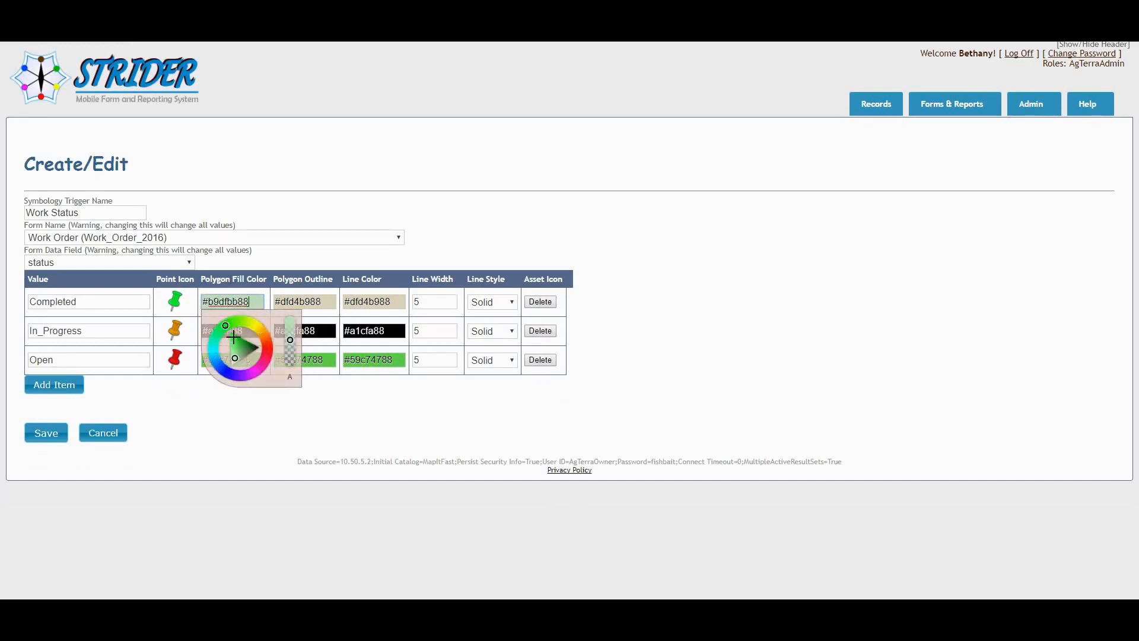
drag(233, 340, 290, 334)
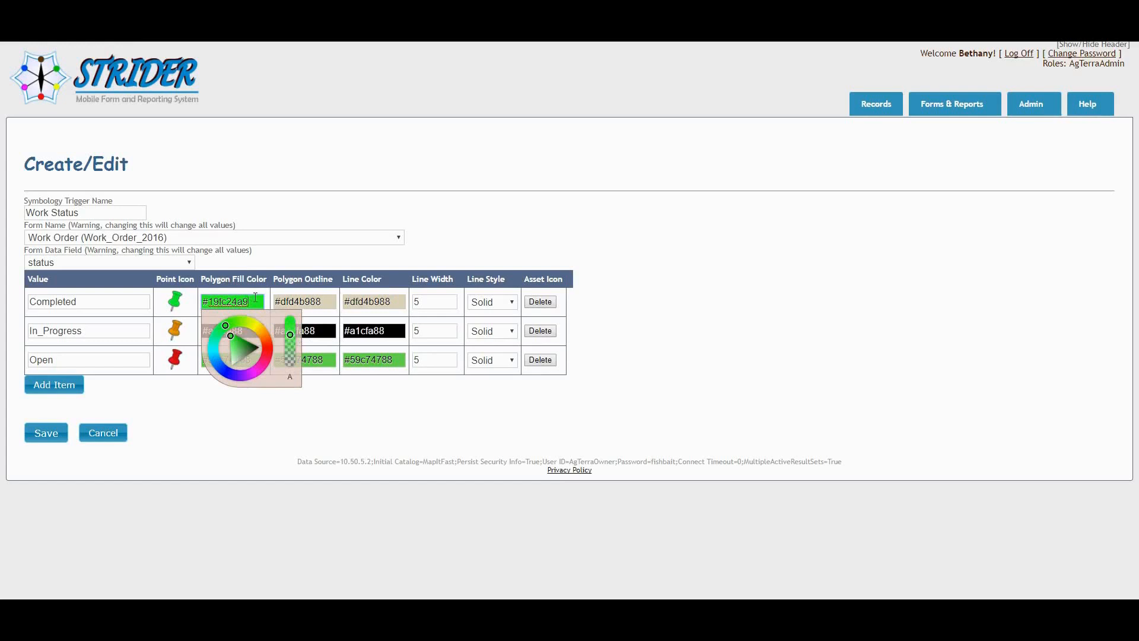
drag(251, 297, 195, 304)
key(ctrl+c)
drag(337, 301, 266, 304)
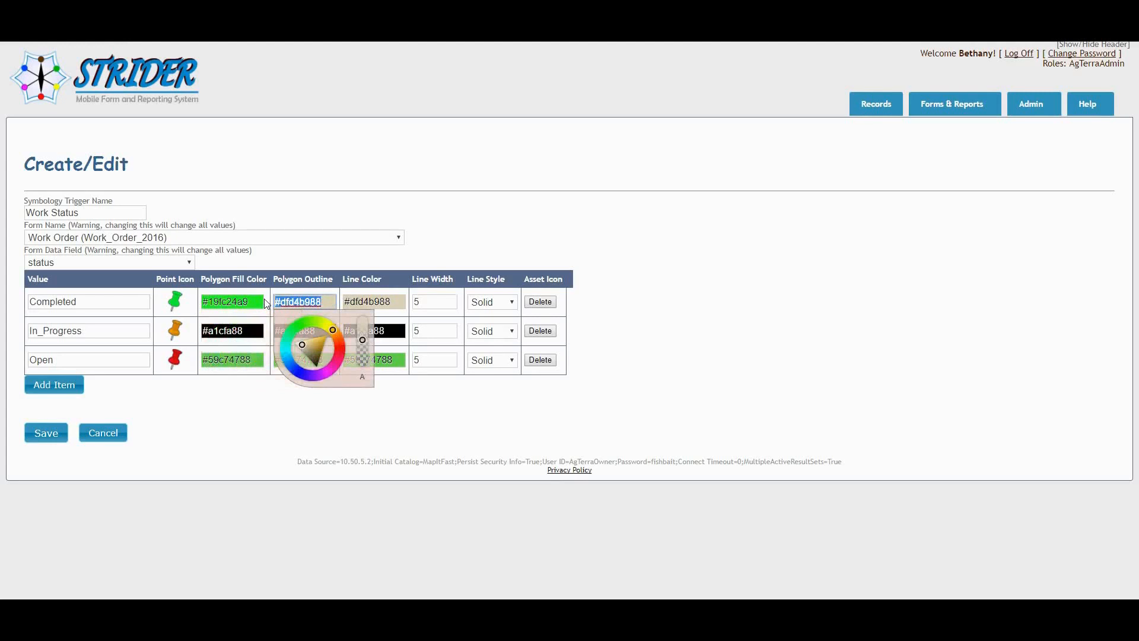
key(ctrl+v)
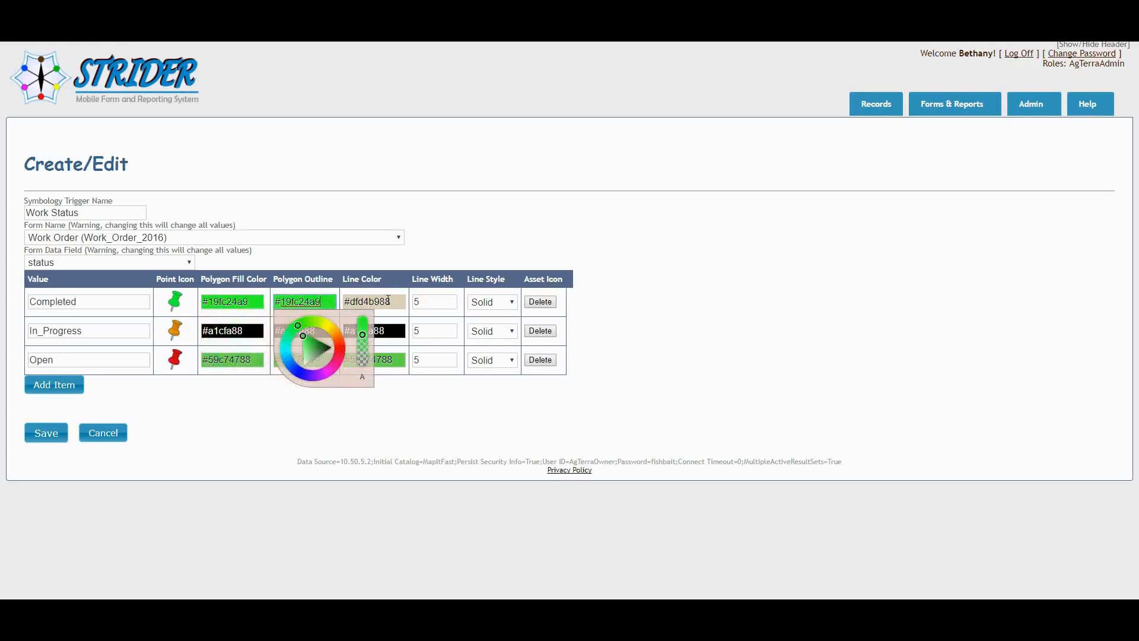
drag(394, 302, 345, 306)
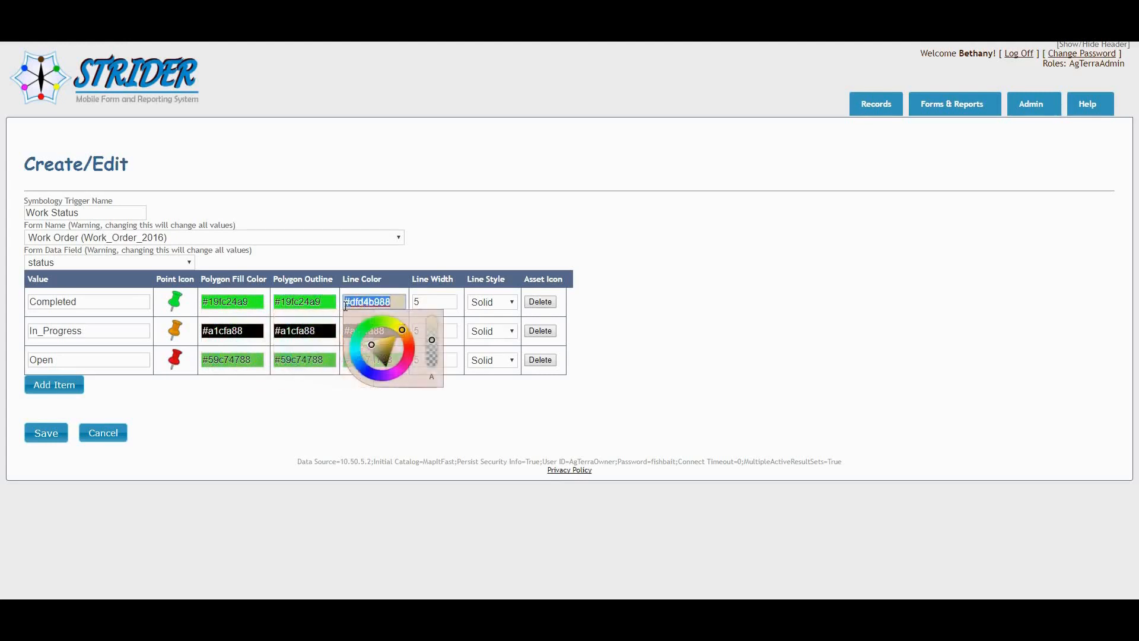
key(ctrl+v)
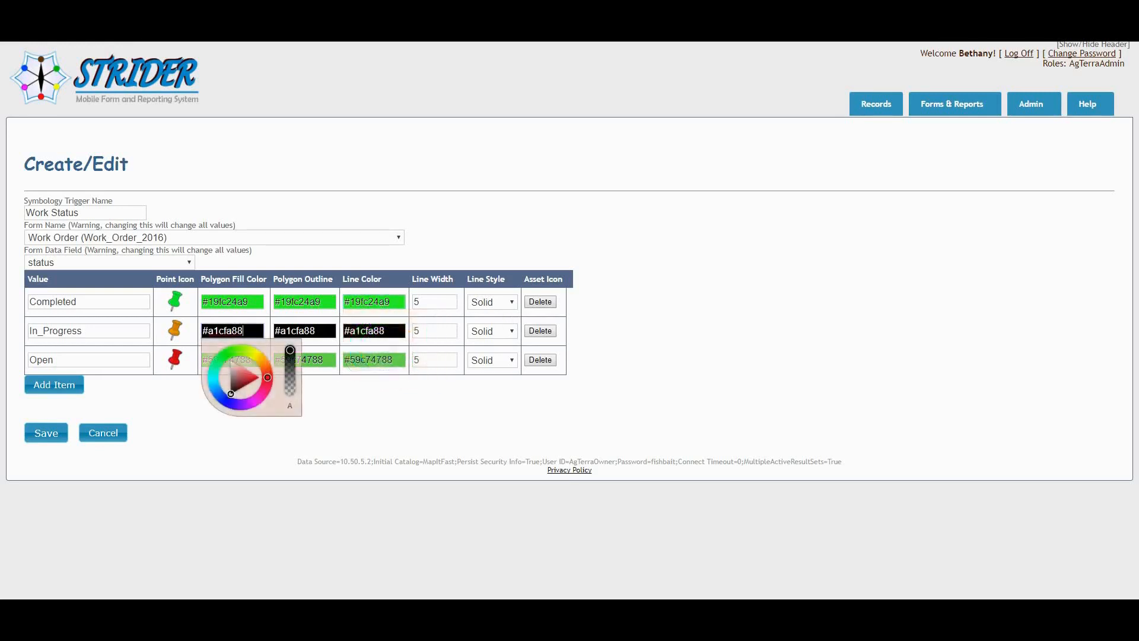
Set the In_Progress value's polygon fill to orange #ed8513ff and copy that color to its polygon outline and line color.
click(263, 363)
click(254, 369)
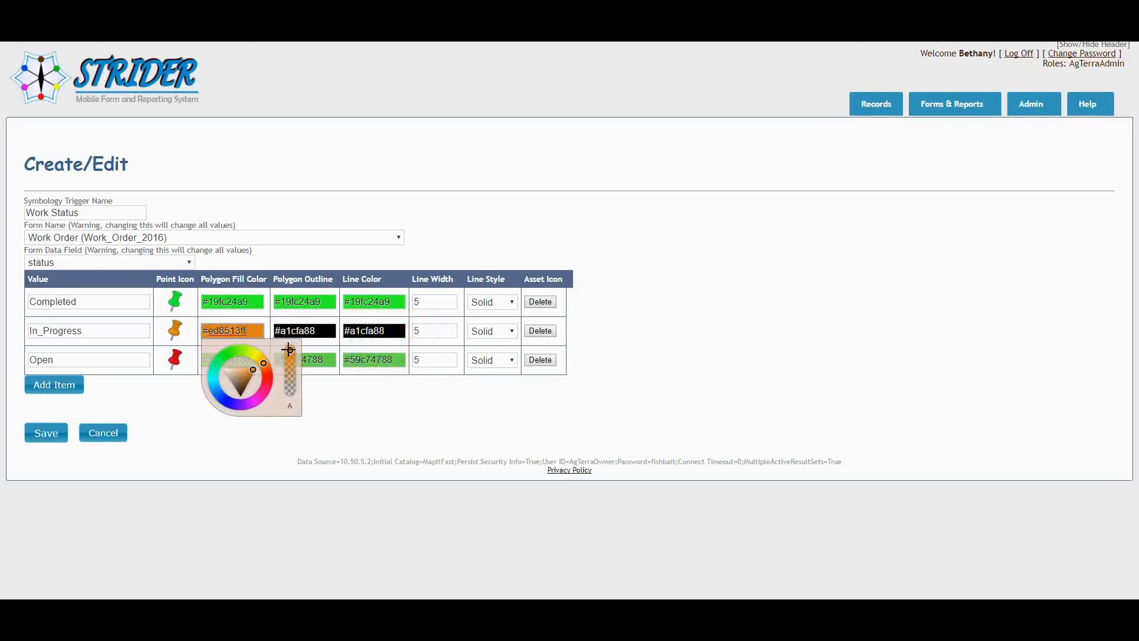
drag(247, 333, 188, 341)
key(ctrl+c)
key(Tab)
key(ctrl+v)
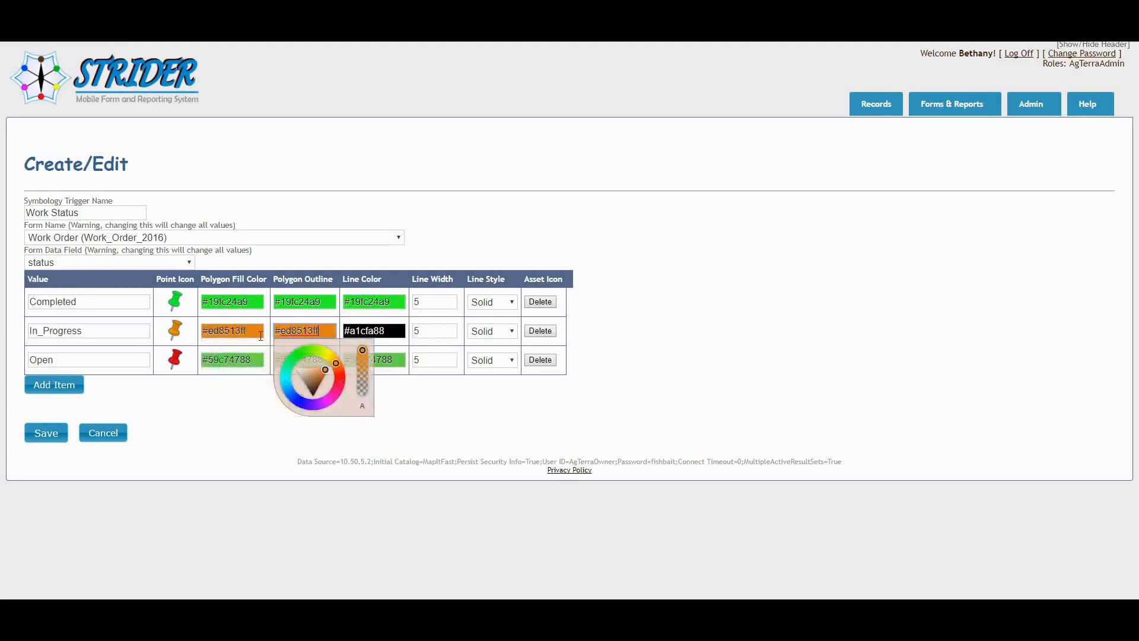
key(Tab)
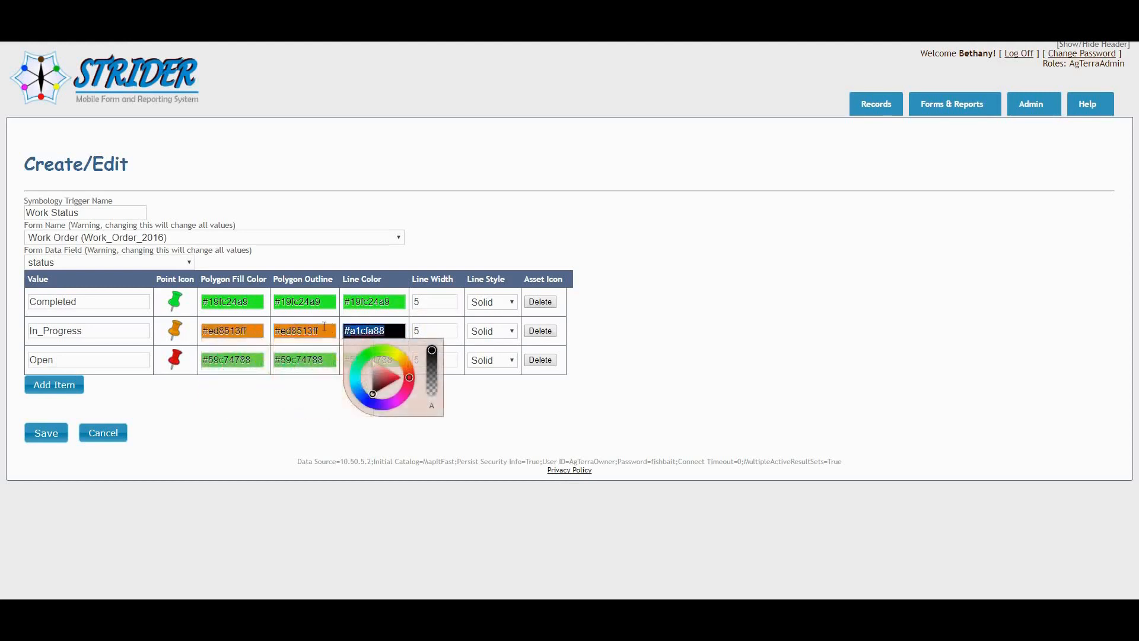
key(ctrl+v)
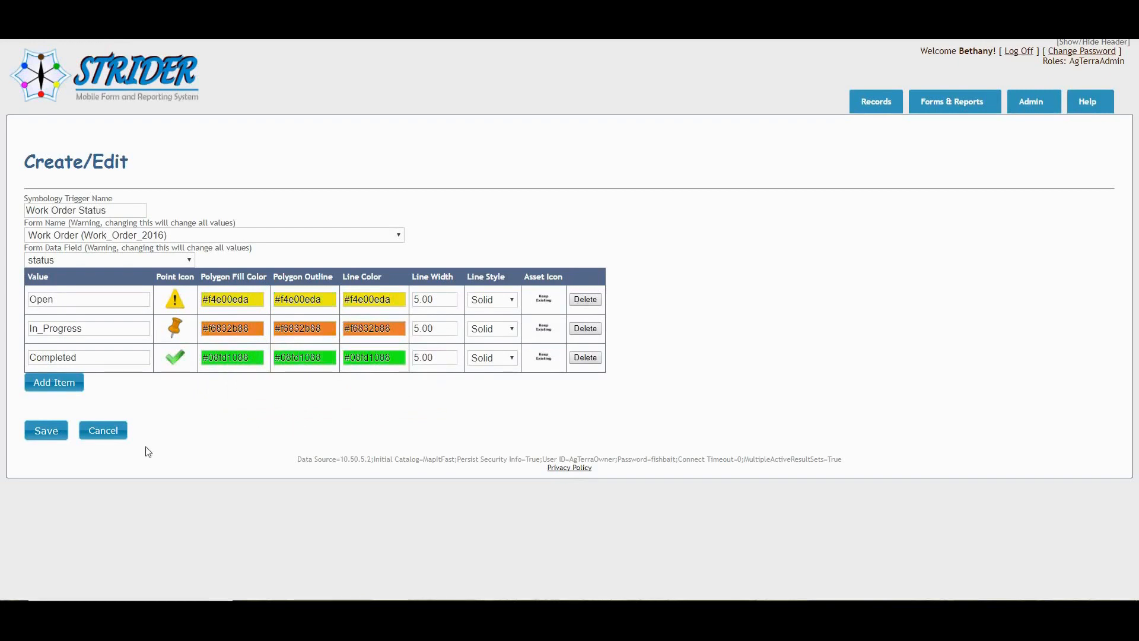
Save the Work Order Status trigger, and reopen it to review its icons and colors without making changes.
click(53, 426)
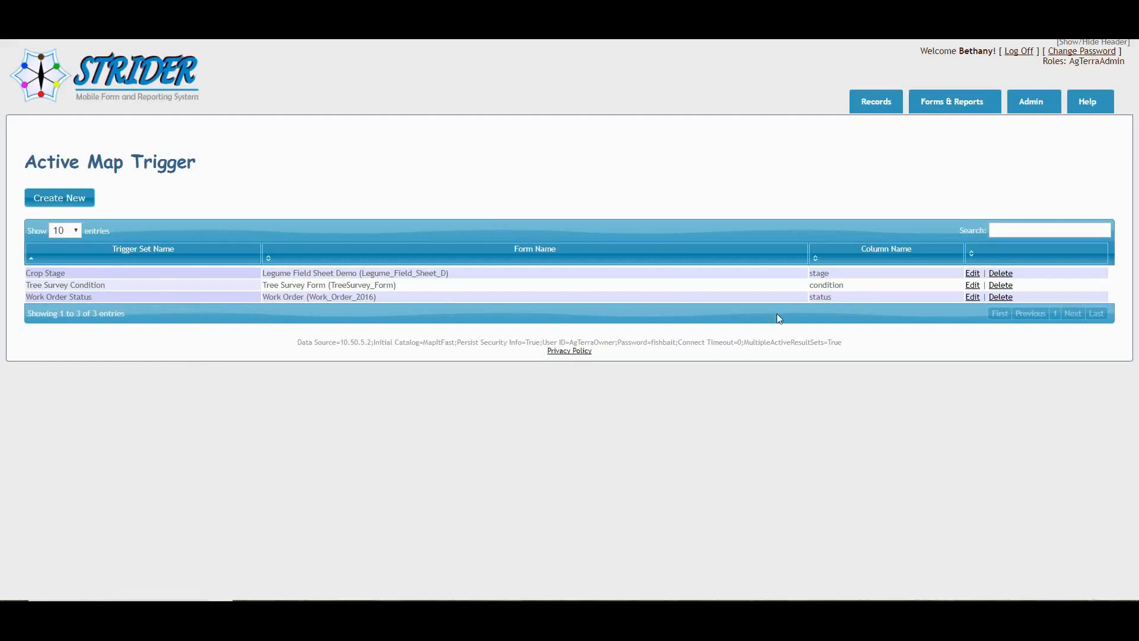
click(971, 297)
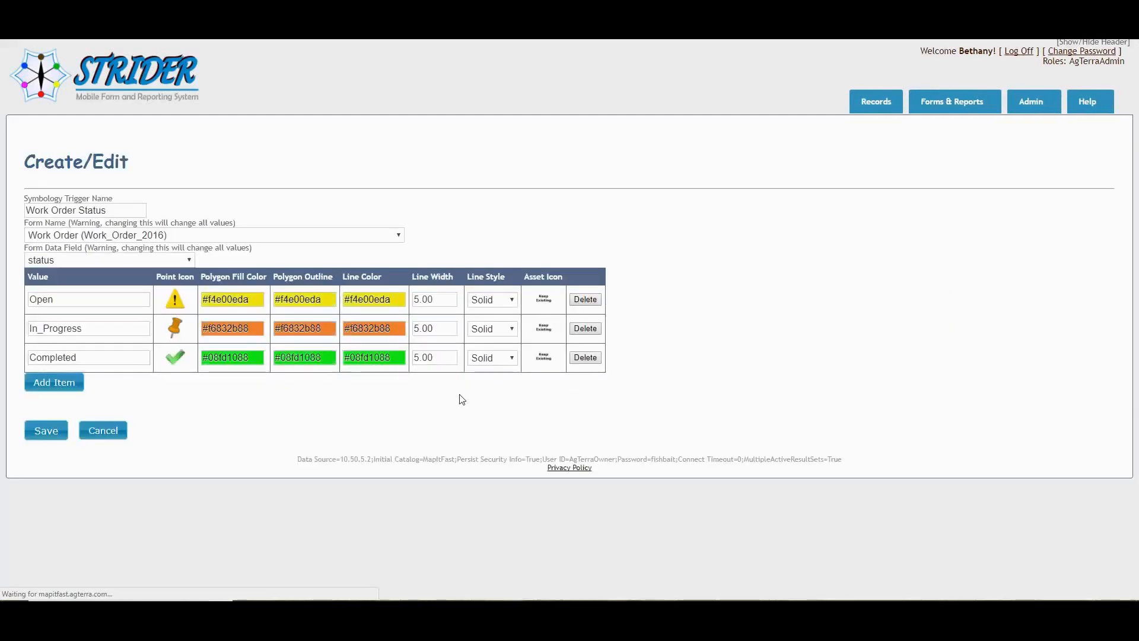
click(113, 434)
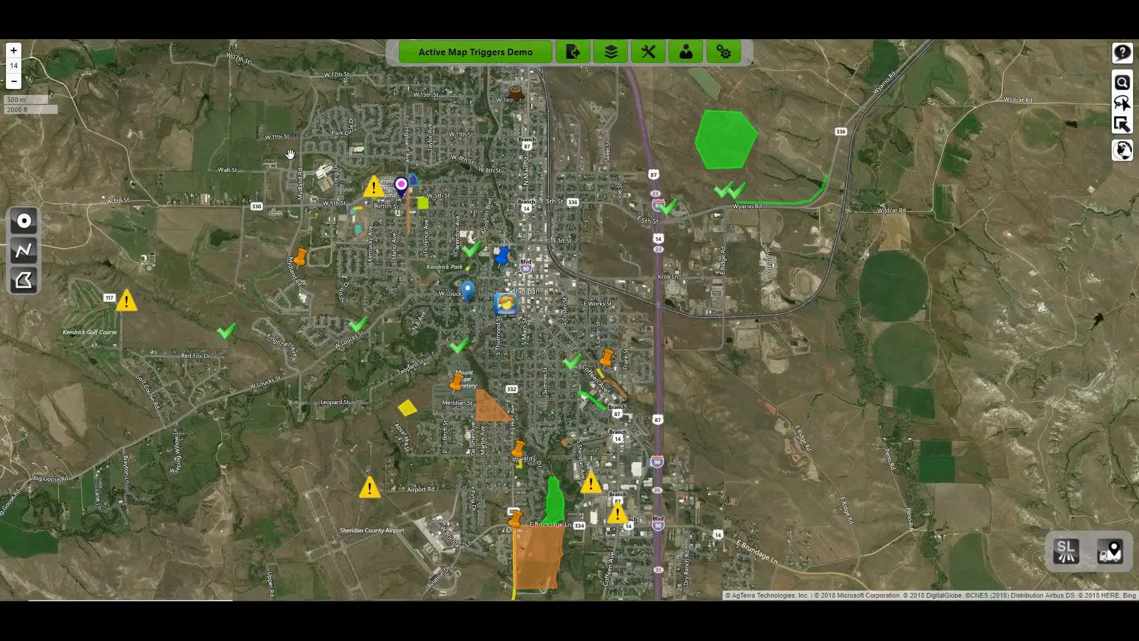
Switch to the MapItFast map and open the work order form attached to the northernmost yellow warning point for editing.
mouse_move(396, 197)
mouse_move(476, 256)
drag(531, 413, 506, 357)
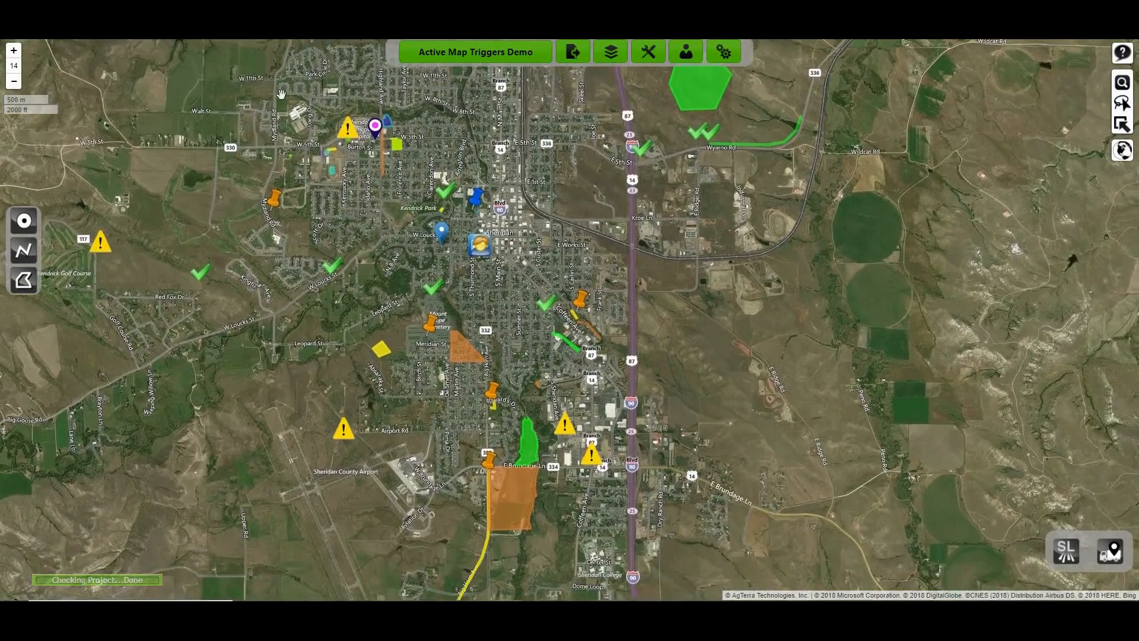
mouse_move(355, 131)
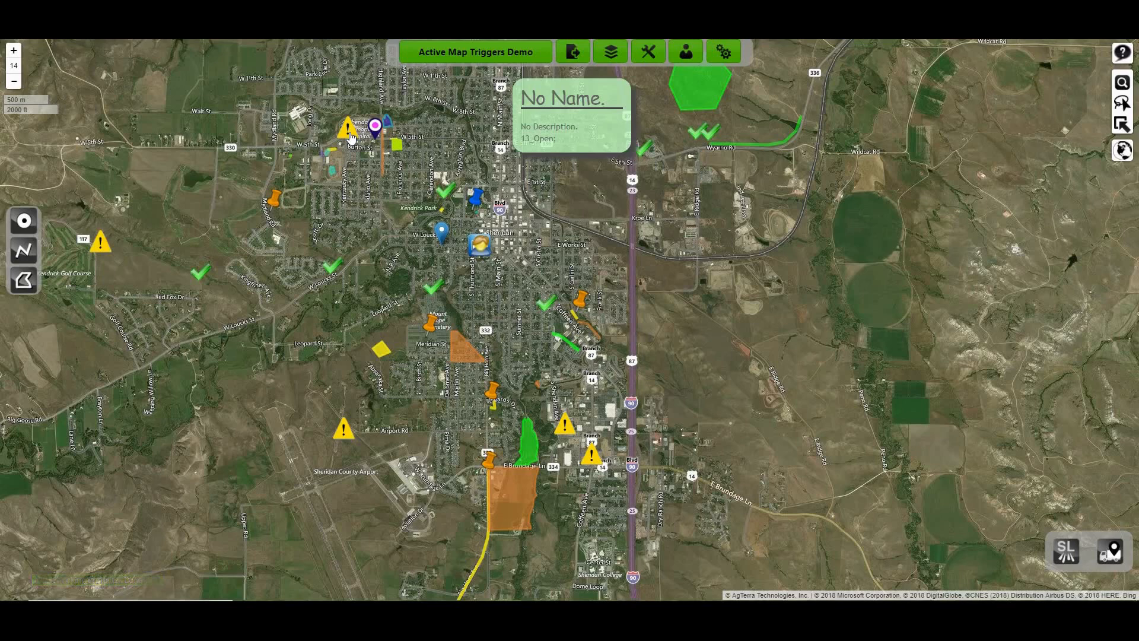
click(349, 134)
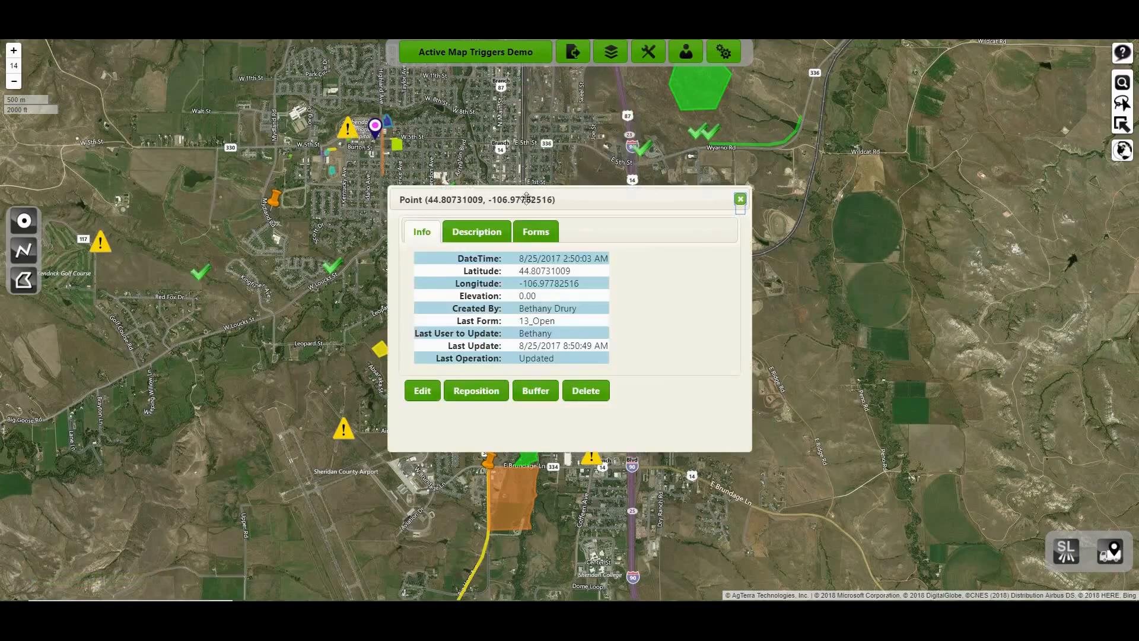
click(540, 230)
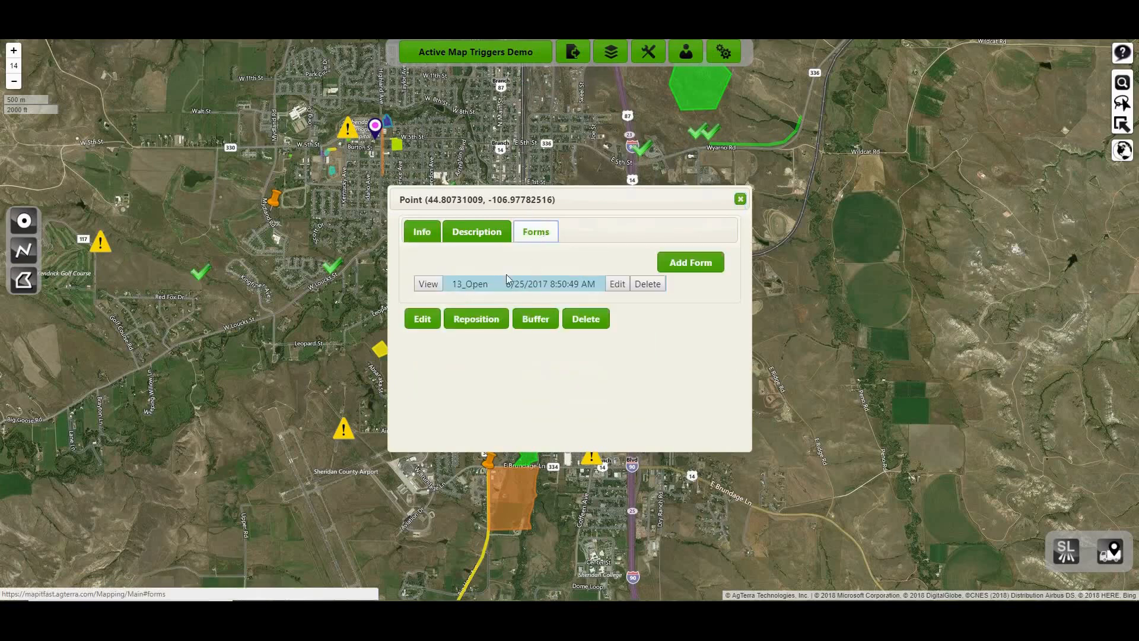
click(617, 285)
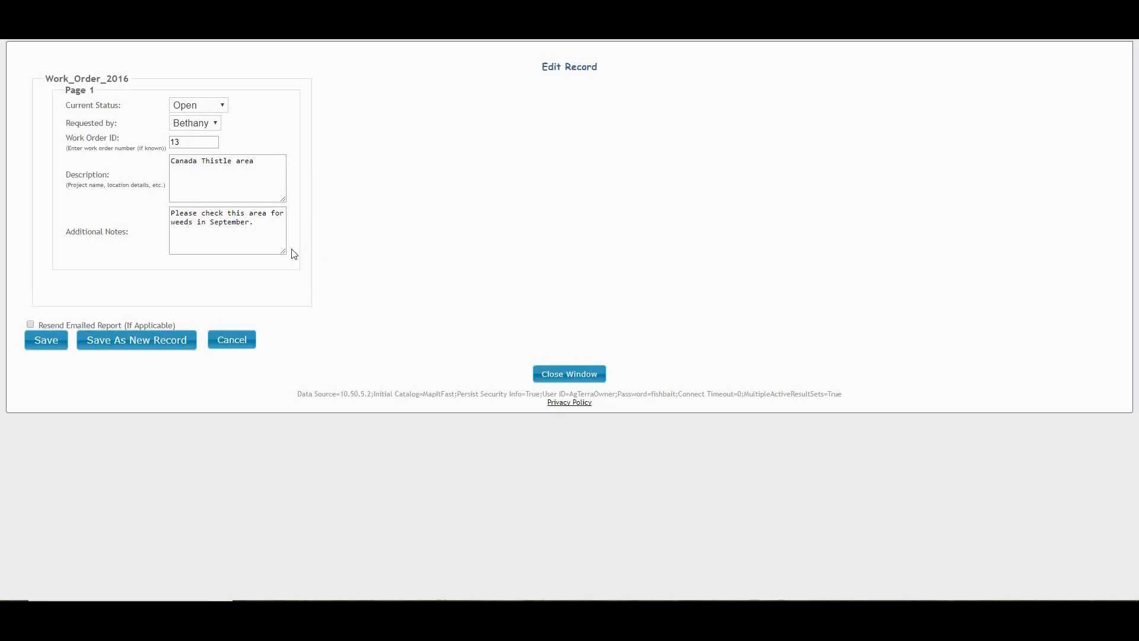
Set the work order's current status to In Progress, save the record, and close the point's details to check its map icon.
click(221, 111)
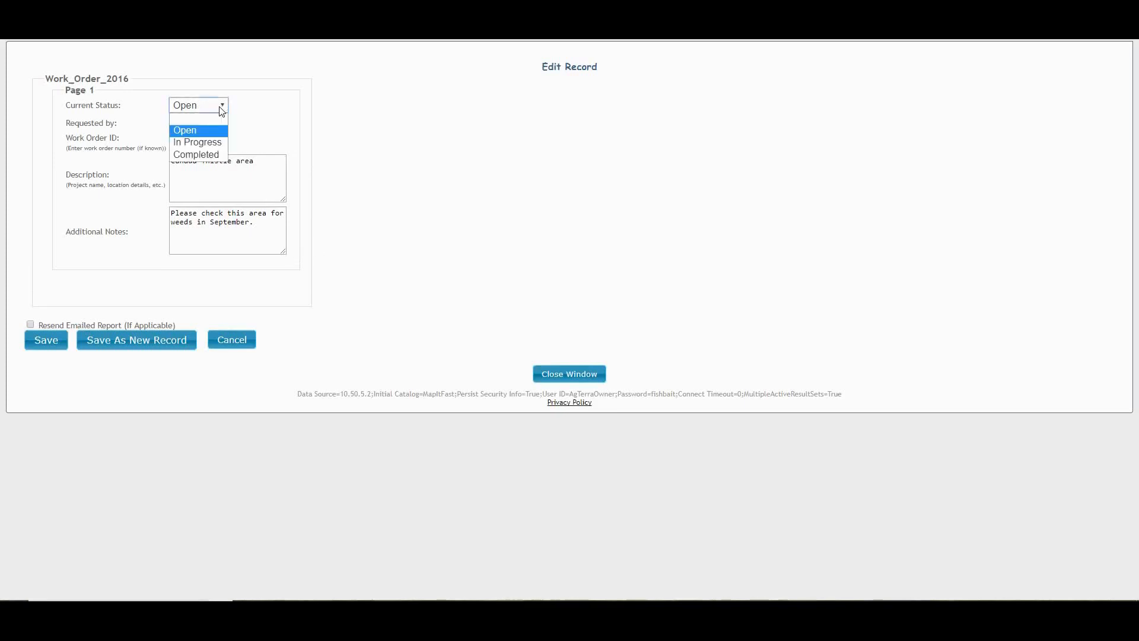
click(212, 143)
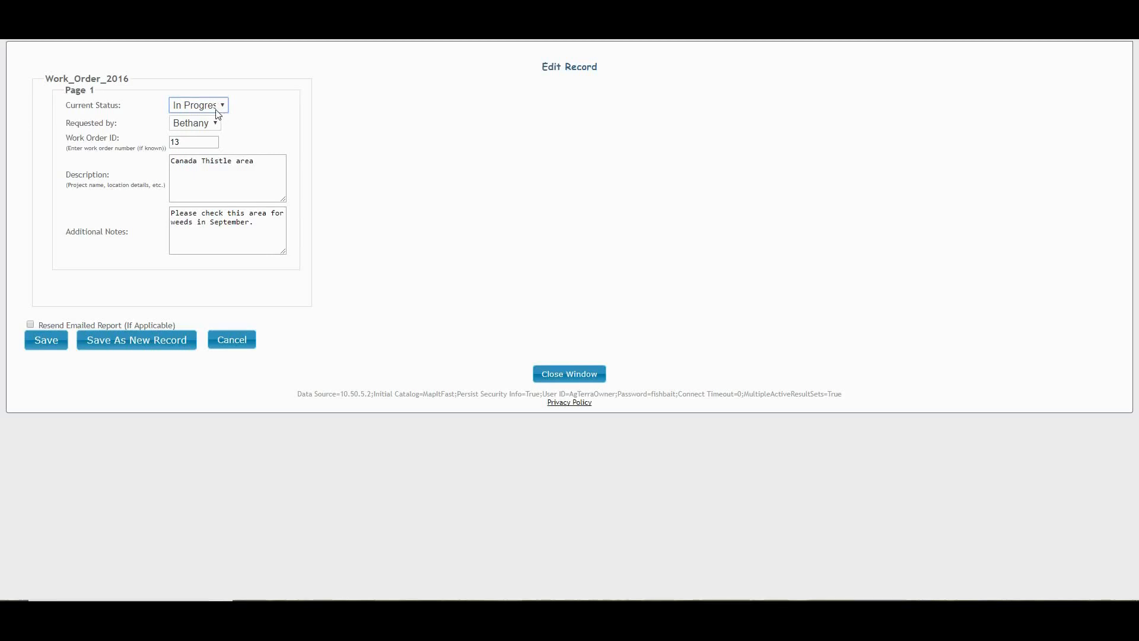
click(39, 343)
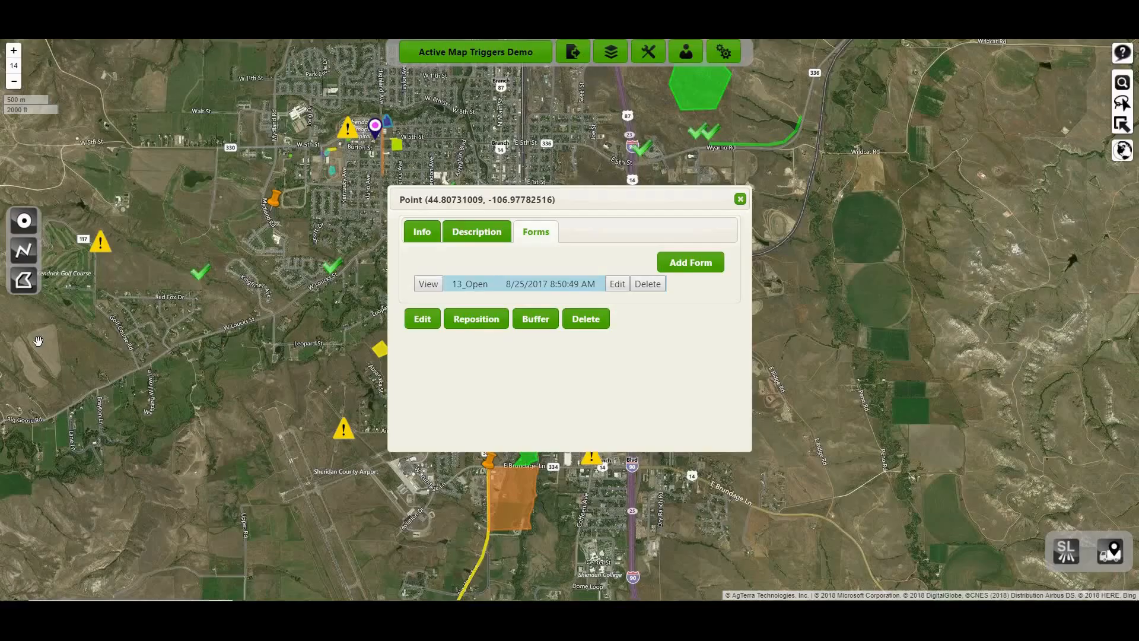
click(740, 198)
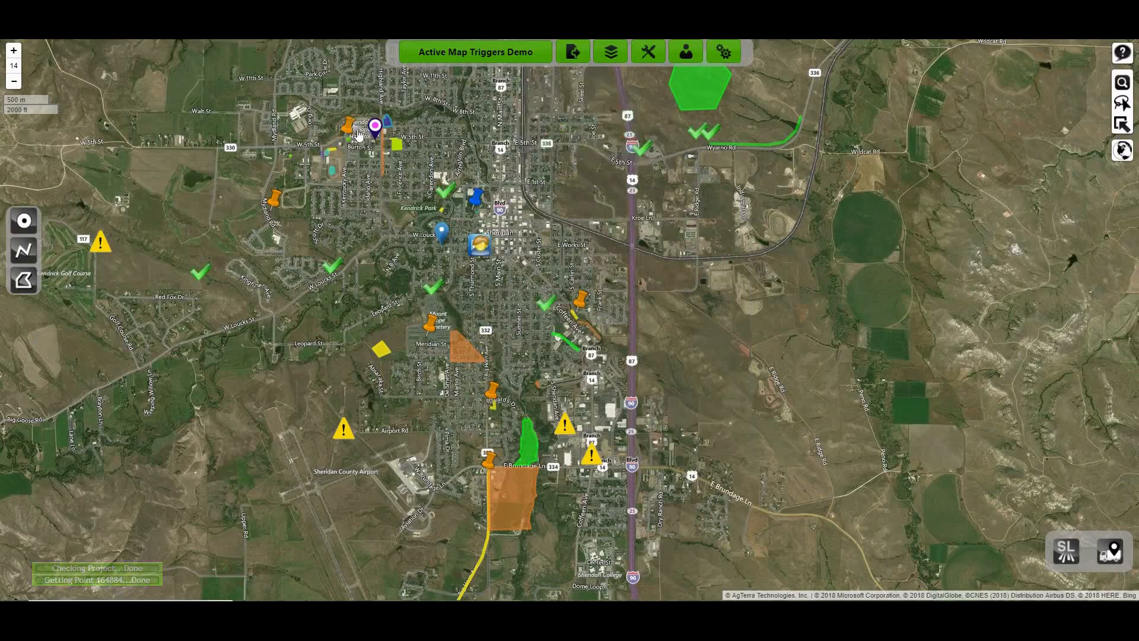
mouse_move(351, 132)
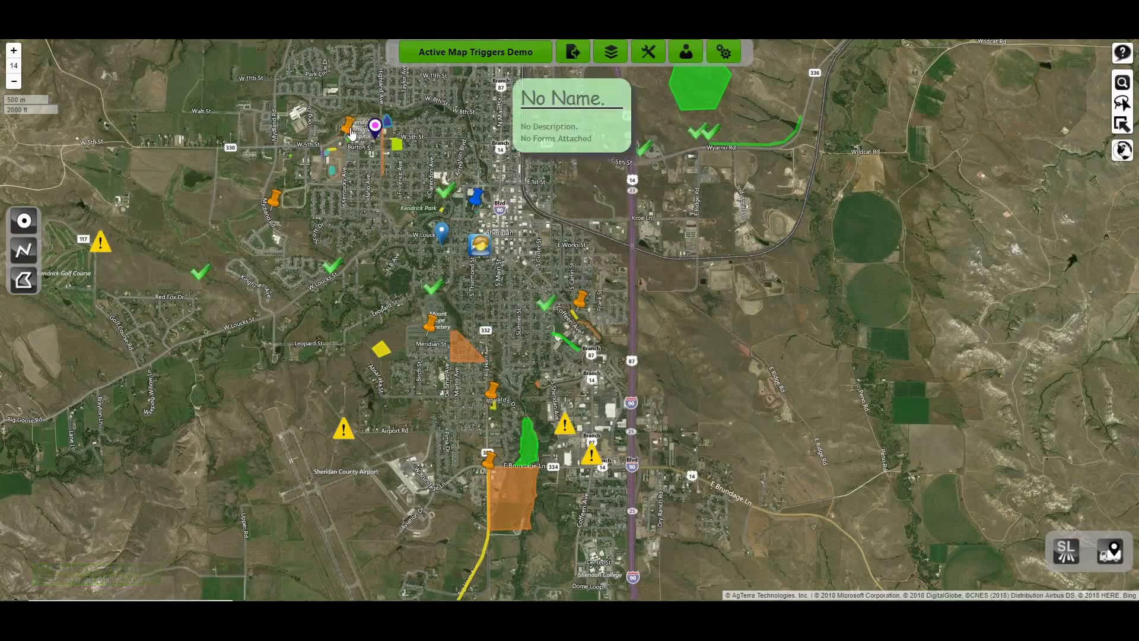